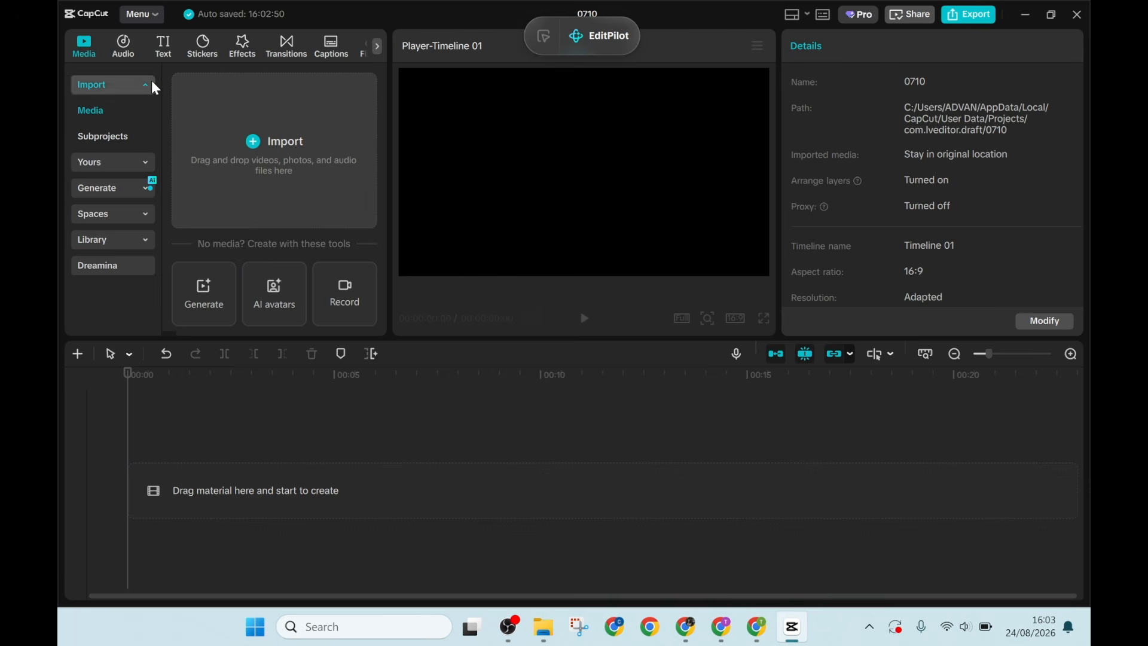
- Add a default text clip, replace its text with the copied cast list, and extend the clip to about 7 seconds
click(155, 44)
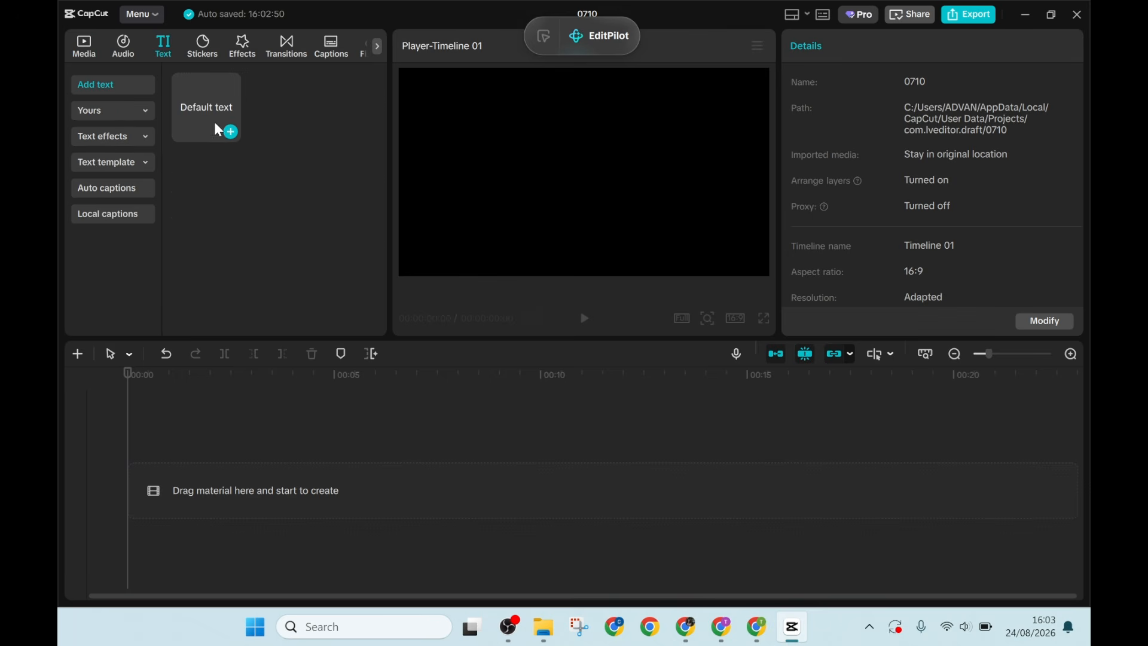
click(231, 132)
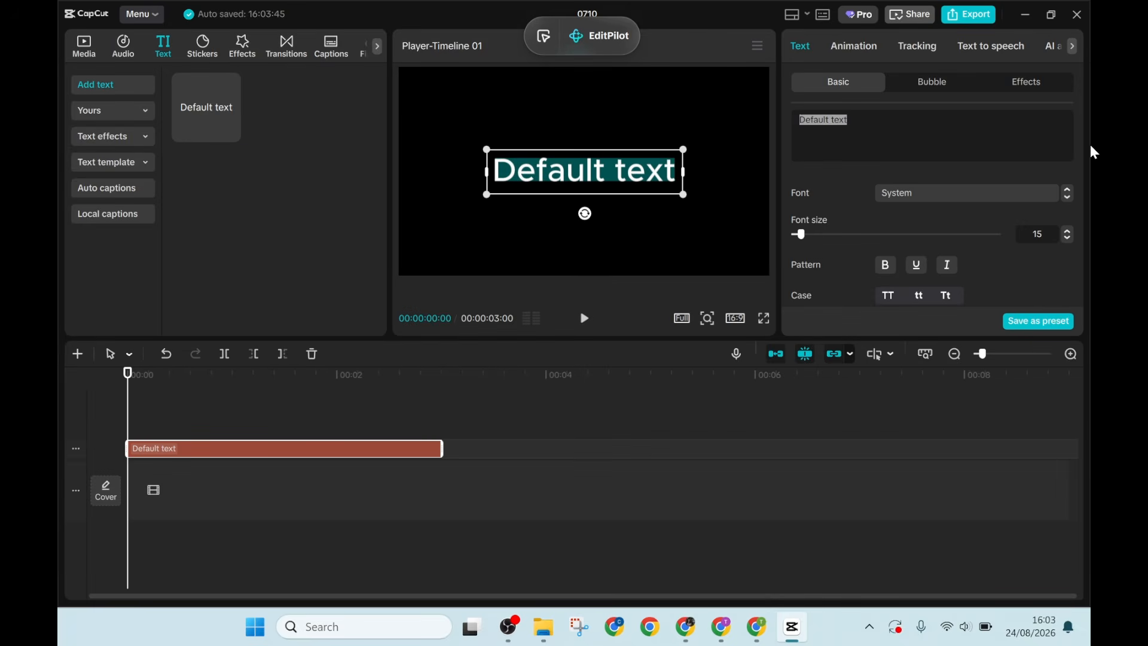
key(ctrl+v)
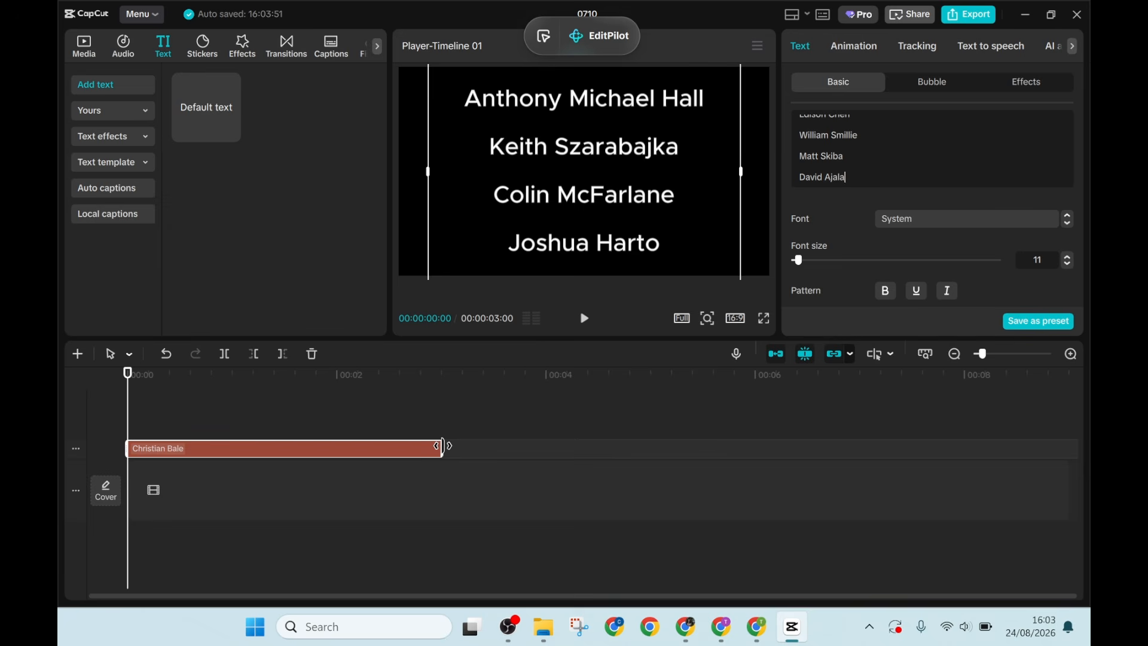
drag(443, 446, 548, 448)
drag(618, 457, 883, 459)
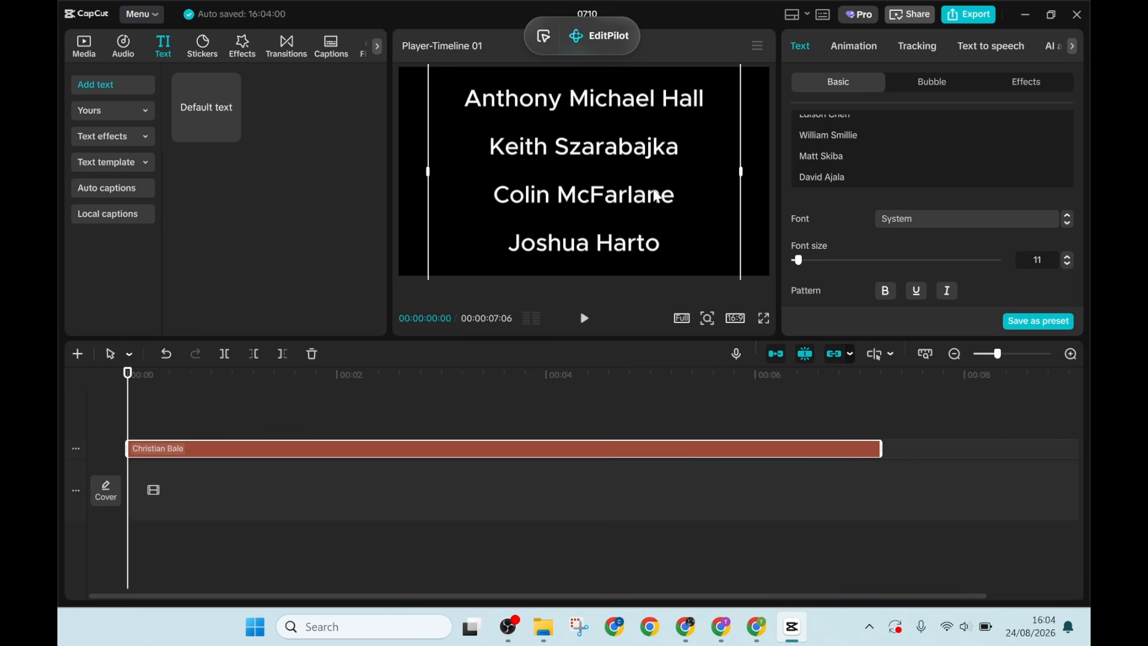
- Move the cast list down until its first name sits just below the visible frame, at about Y -8910
scroll(642, 106, up, 5)
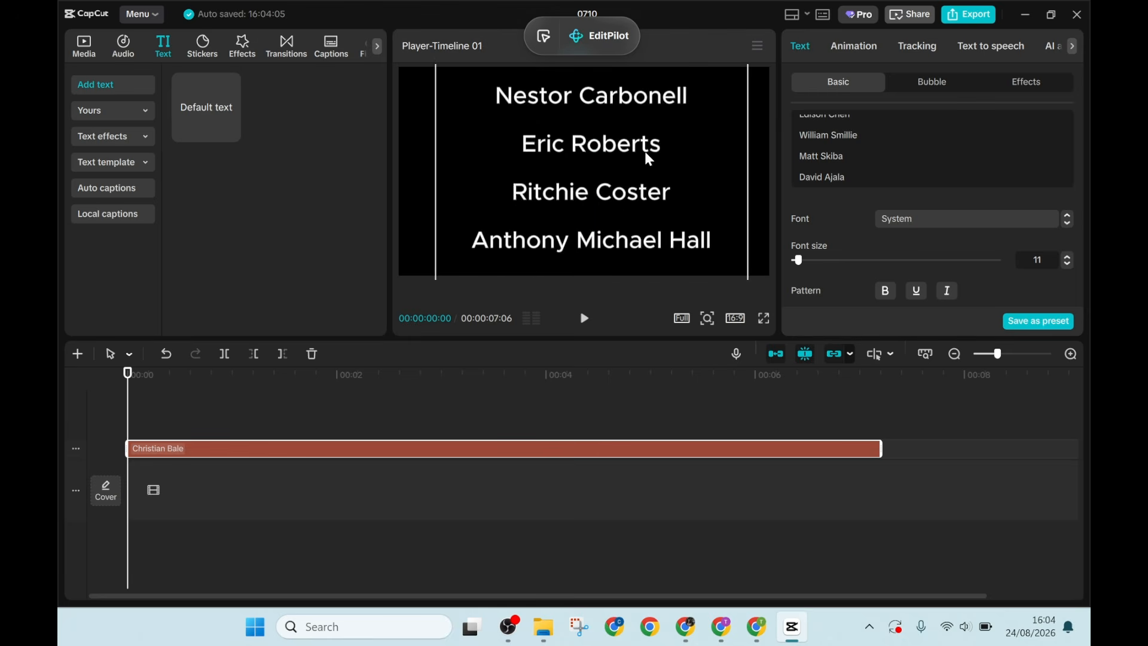
scroll(635, 180, up, 8)
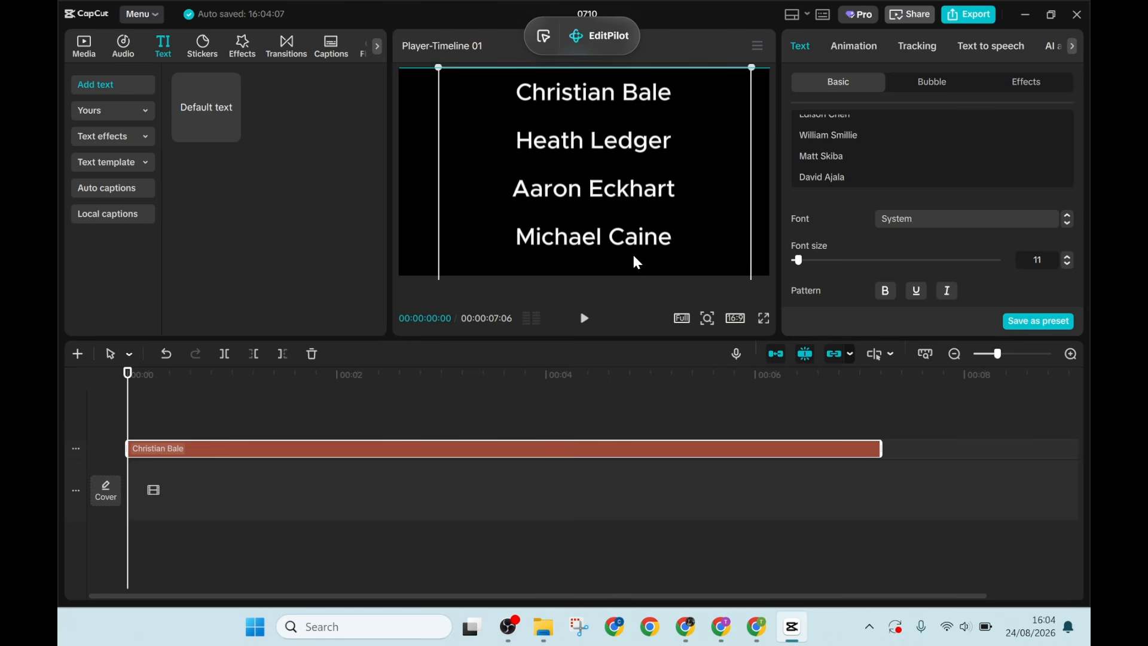
drag(635, 248, 629, 291)
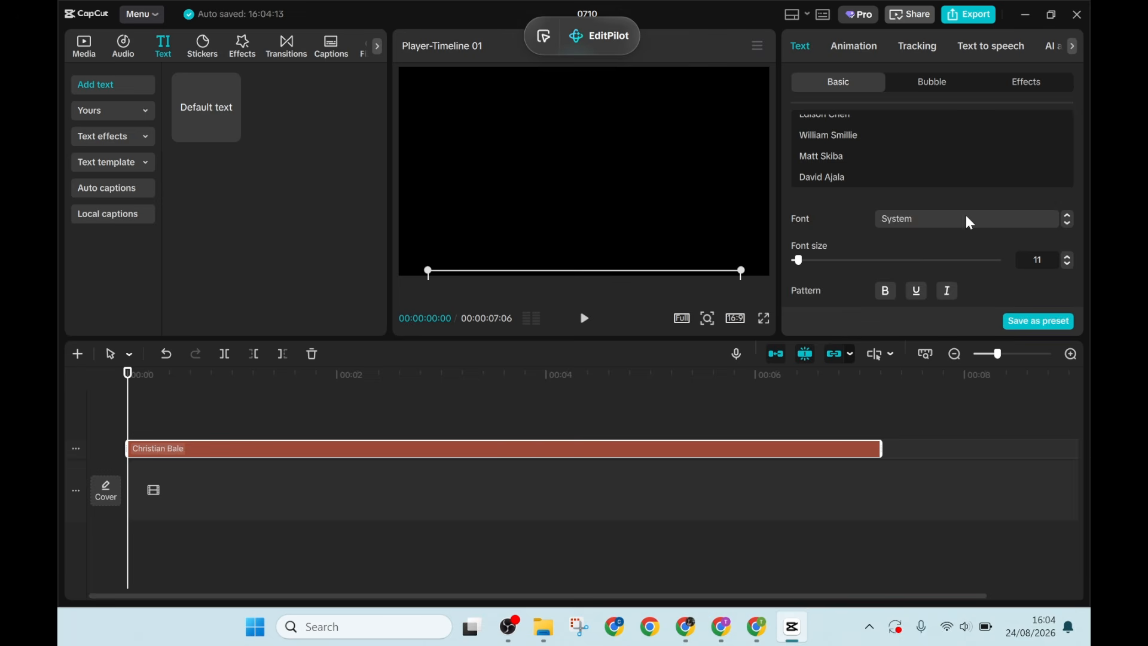
- Add a position keyframe at the start of the text clip and set its interpolation to Ease in
scroll(967, 215, down, 5)
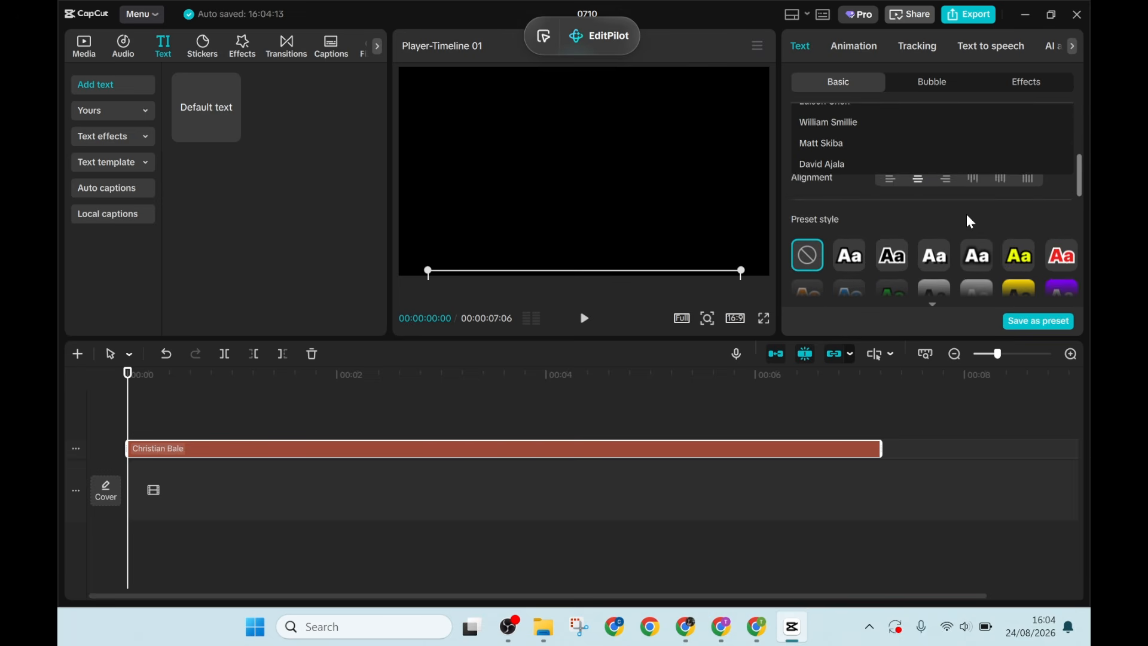
scroll(966, 215, down, 3)
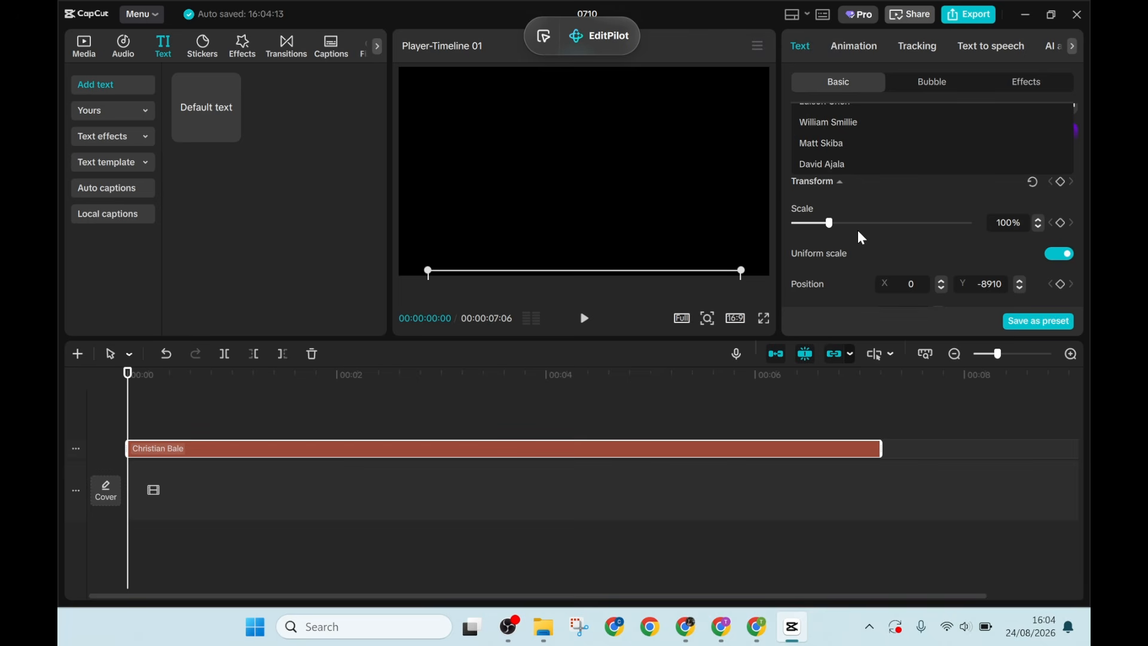
scroll(861, 238, down, 1)
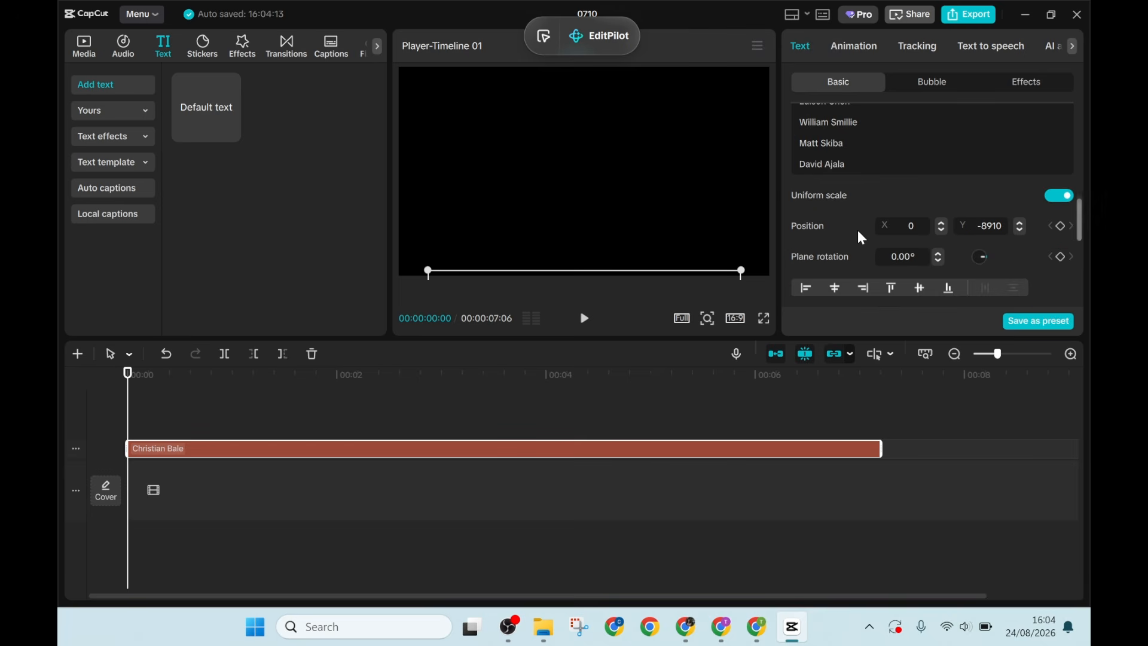
click(1060, 226)
right_click(132, 450)
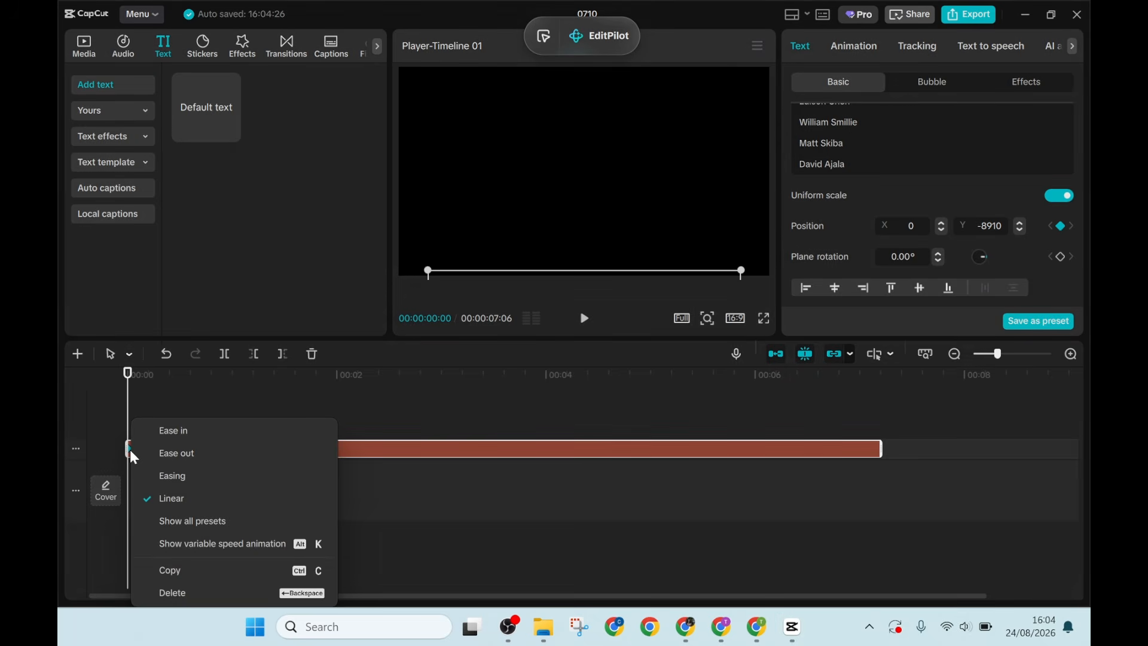
click(173, 433)
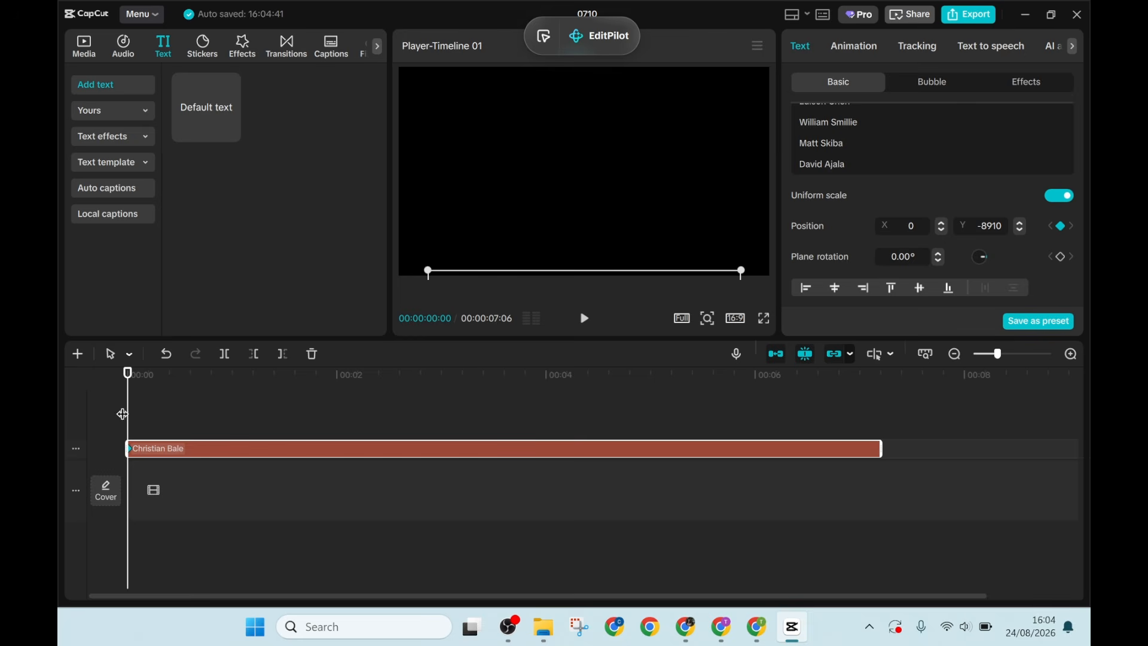
- Add a position keyframe at the clip's end and move the cast list up above the frame, to about Y 9093
drag(125, 412, 462, 403)
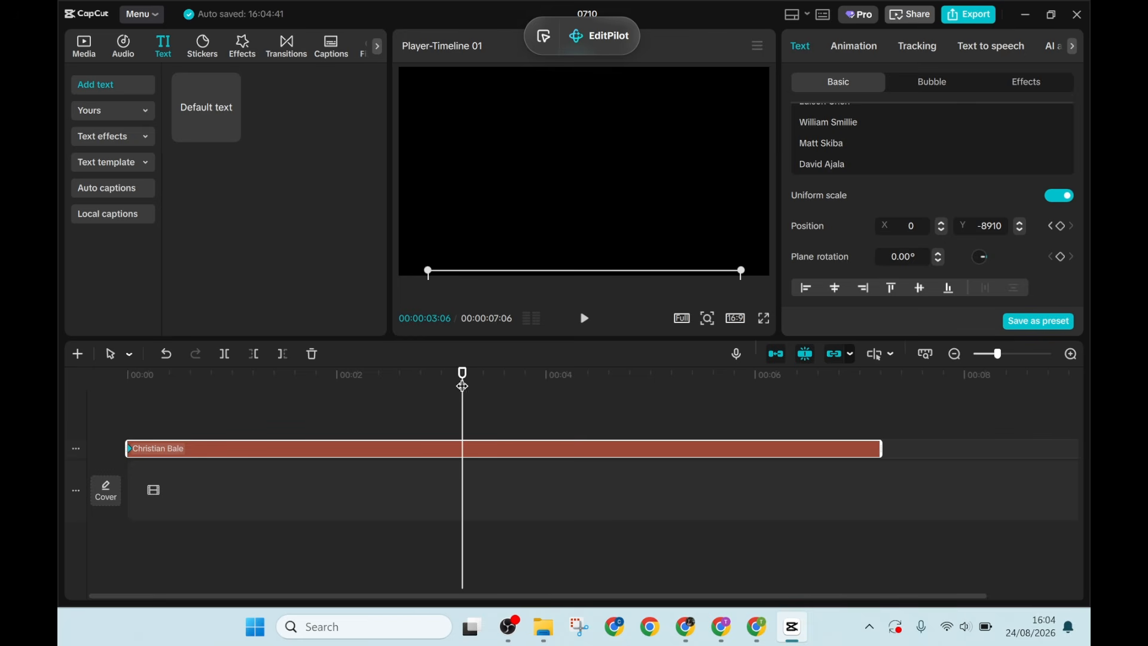
drag(465, 397, 891, 425)
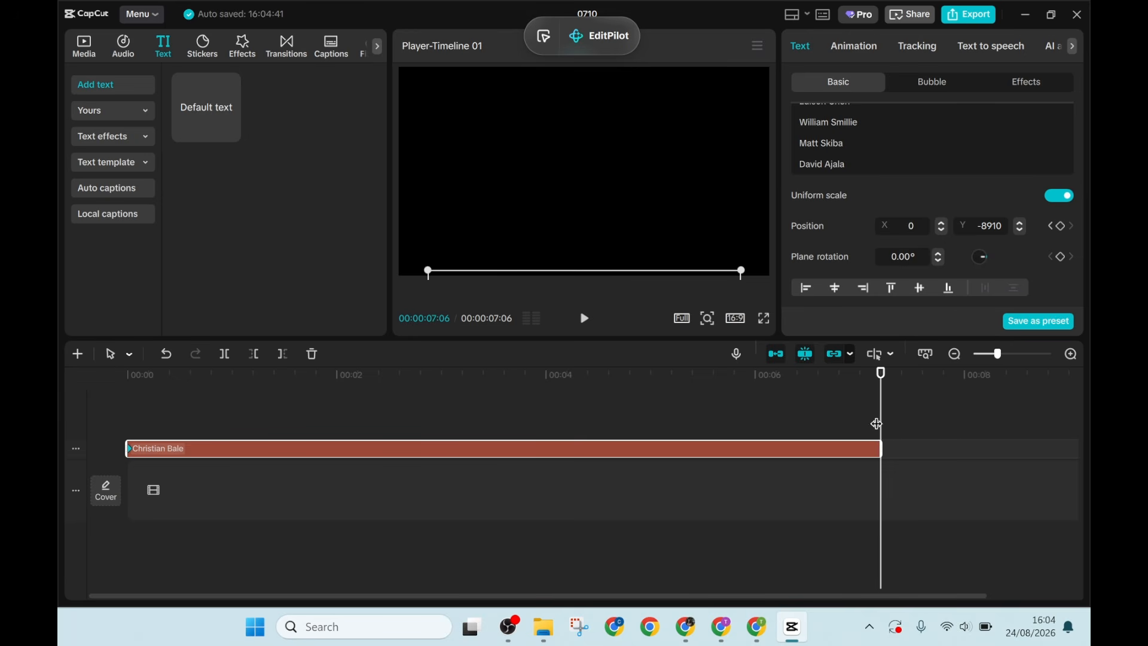
click(1059, 227)
drag(576, 271, 579, 71)
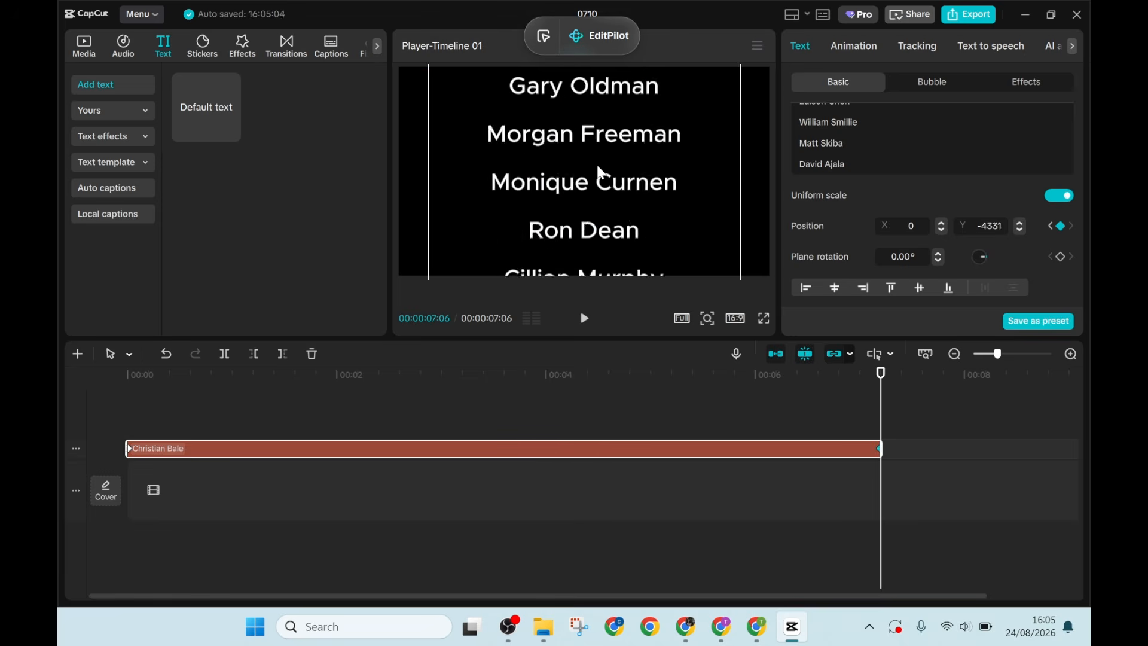
drag(589, 266, 585, 71)
drag(586, 257, 584, 71)
drag(593, 268, 600, 72)
drag(601, 263, 610, 72)
drag(621, 164, 651, 54)
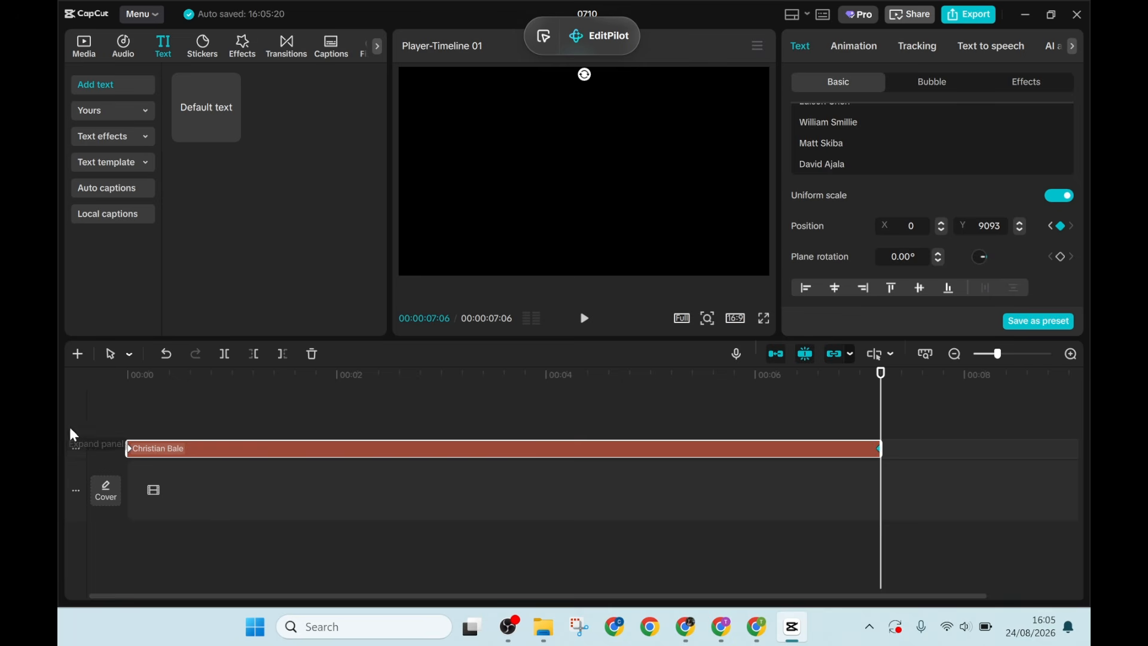
- Play the timeline from the beginning to preview the scrolling credits and their speed
click(138, 421)
key(space)
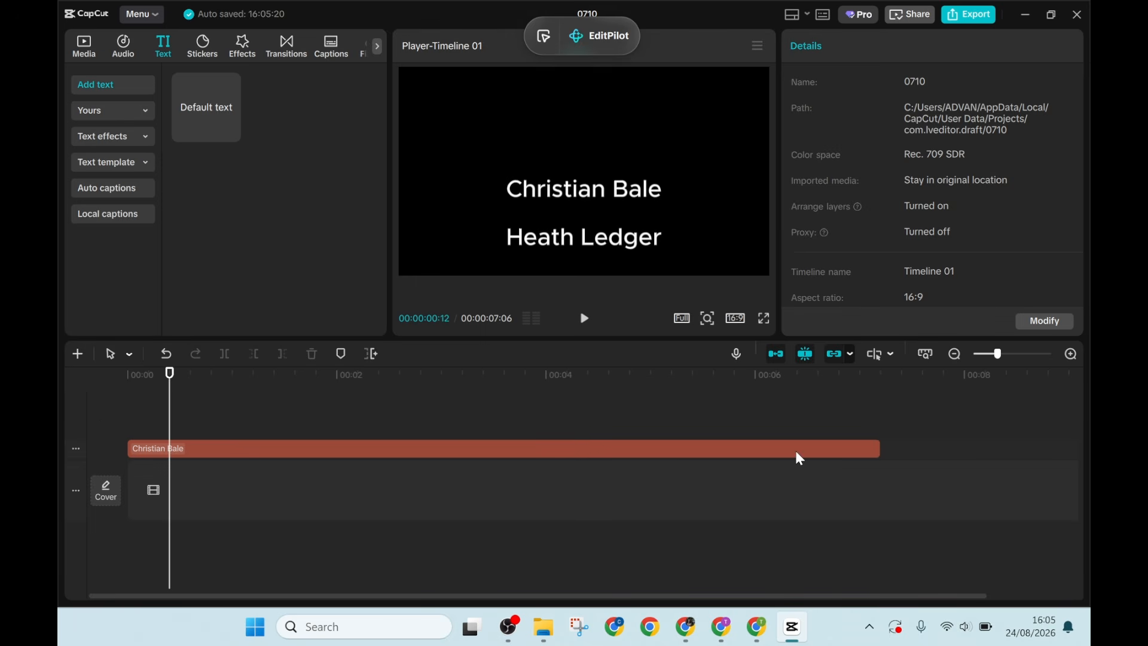
click(798, 452)
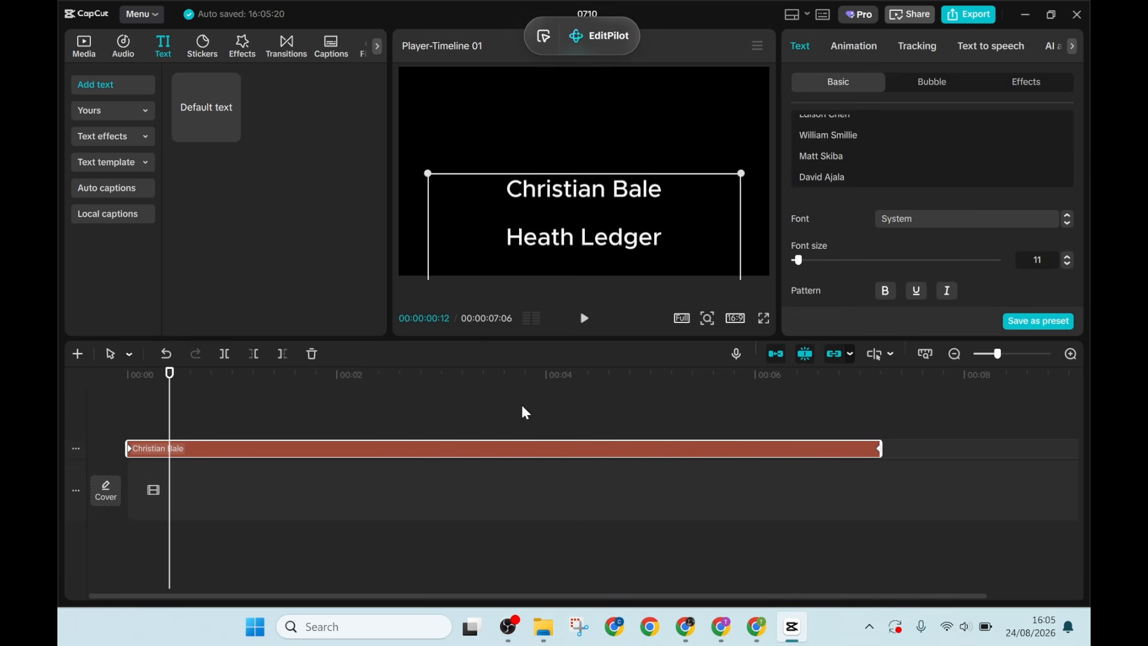
key(space)
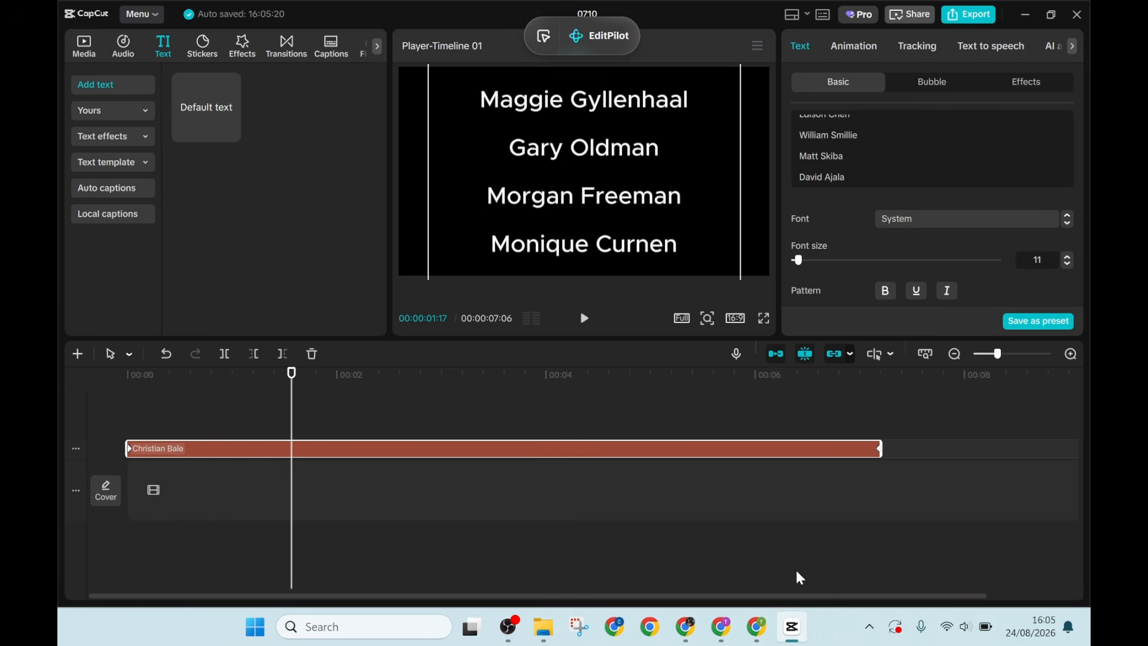
- Extend the credits clip to about 10 seconds and move its last position keyframe to the new clip end
drag(825, 596, 953, 608)
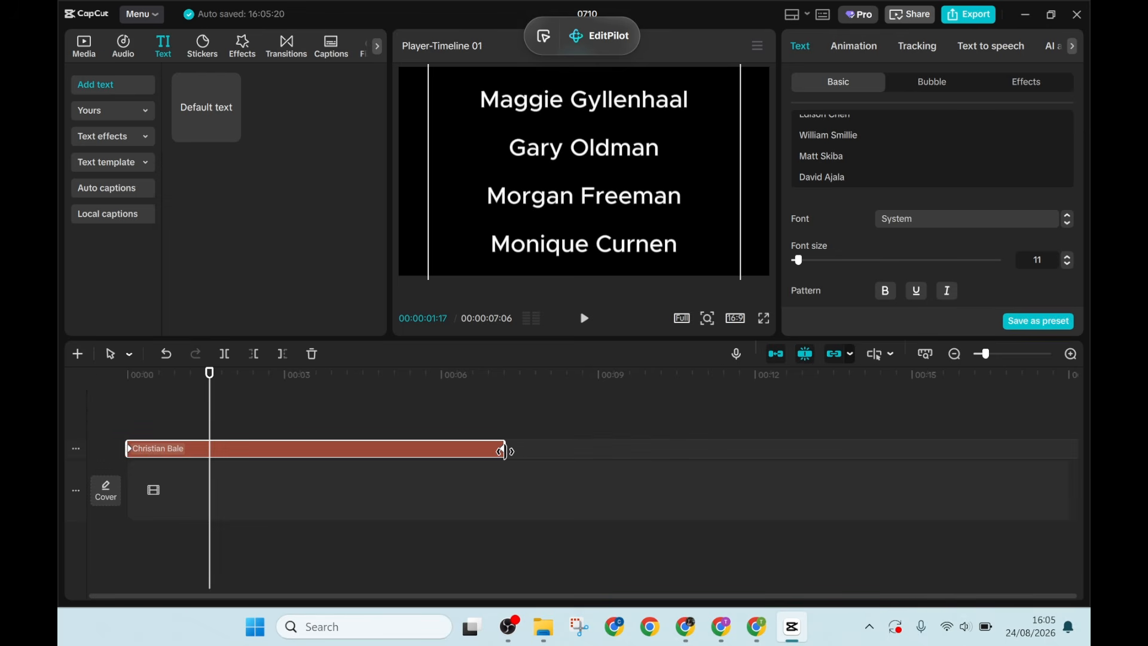
drag(504, 449, 666, 453)
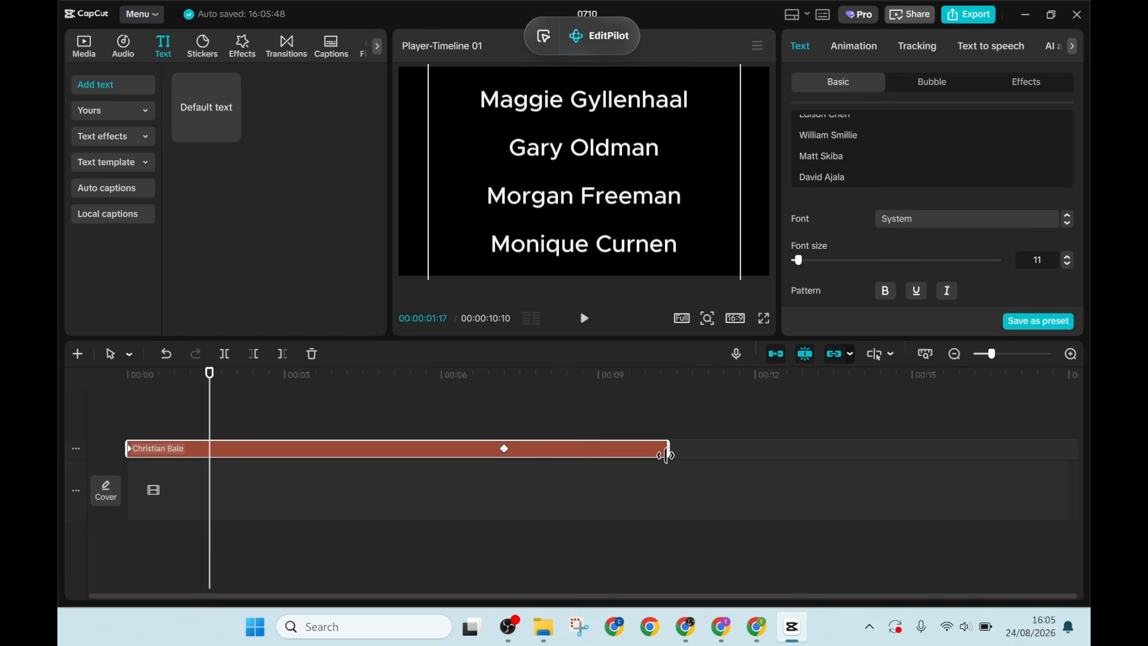
click(505, 450)
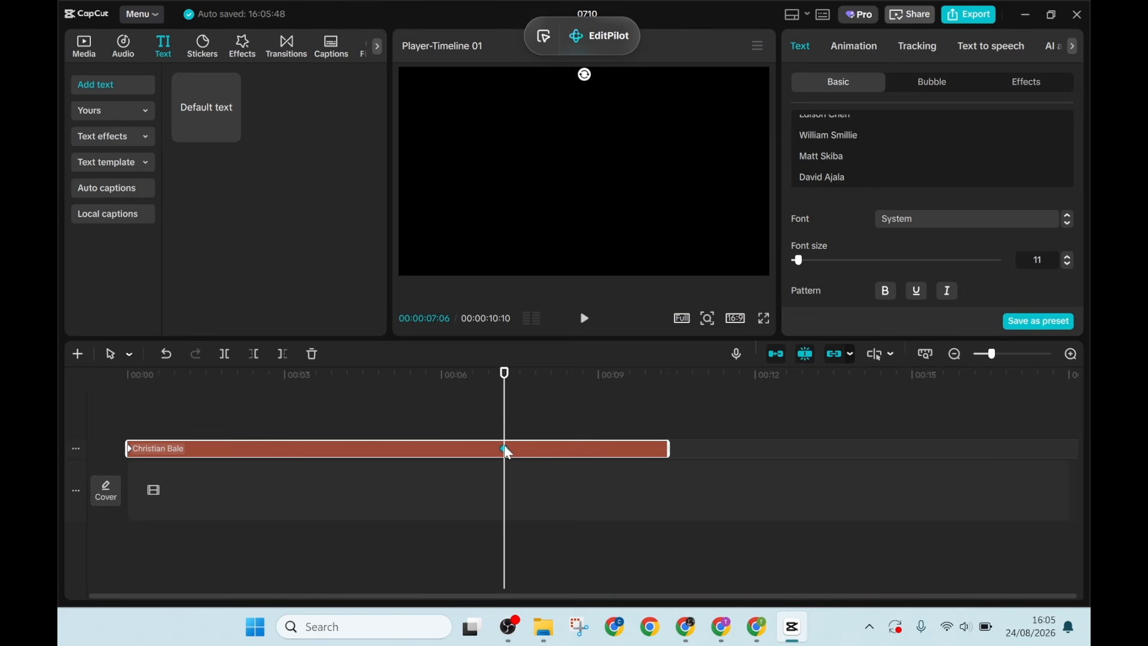
drag(505, 450, 668, 450)
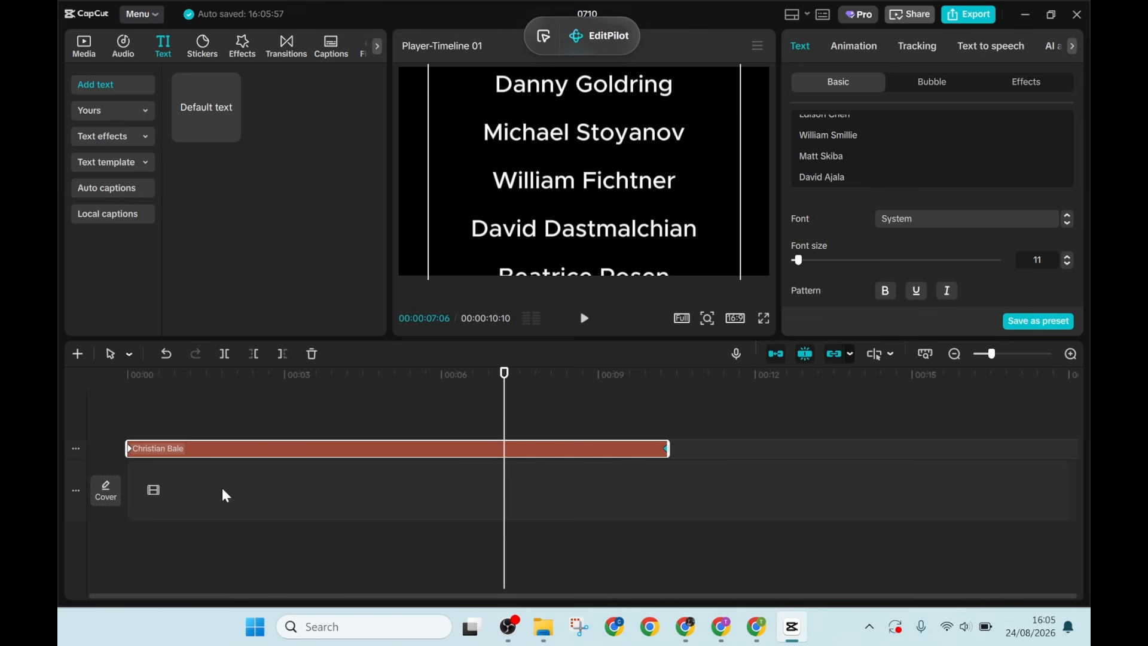
- Play the extended credits clip from the start to check the slower scroll
click(111, 413)
key(space)
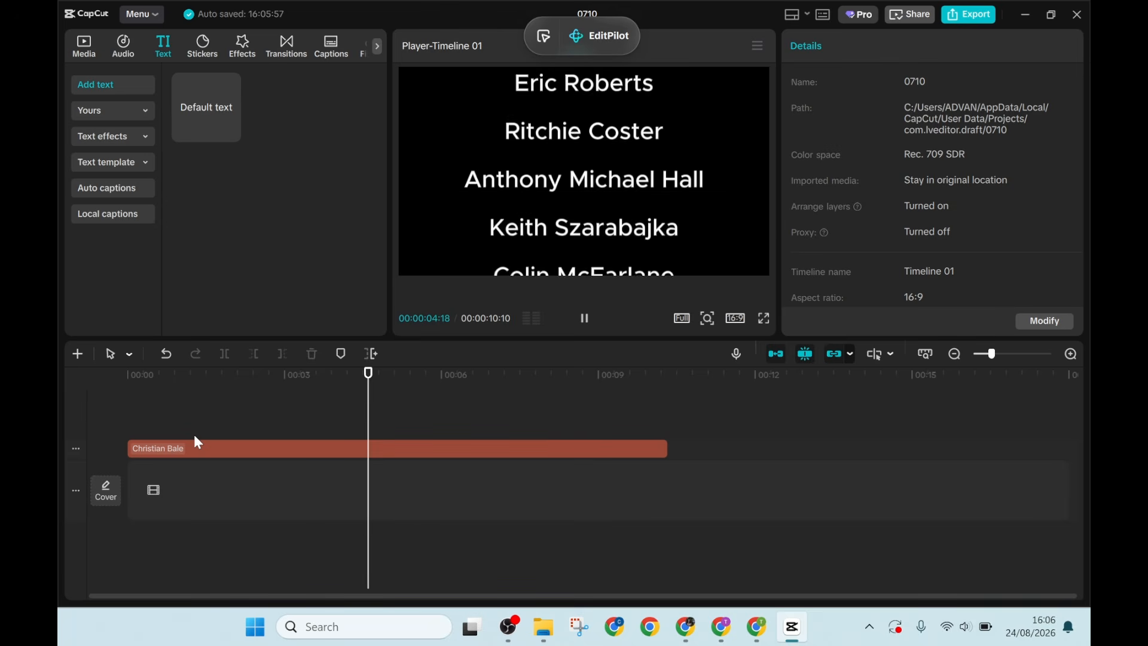
key(space)
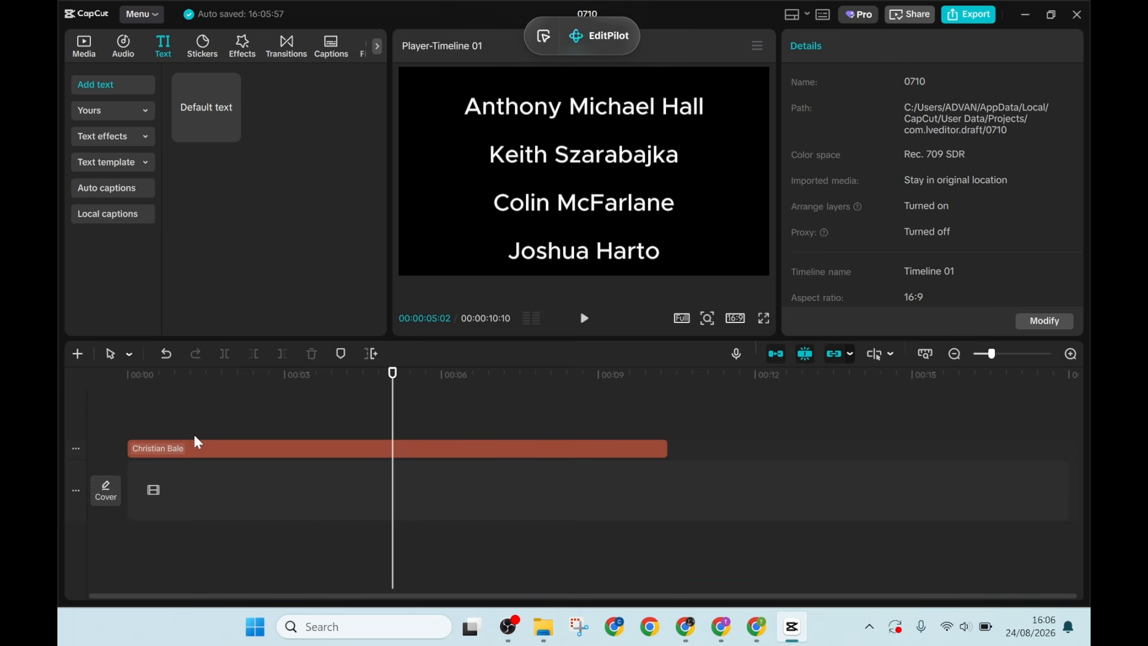
- Lengthen the credits clip to about 15 seconds and move its last position keyframe to the new end
click(622, 451)
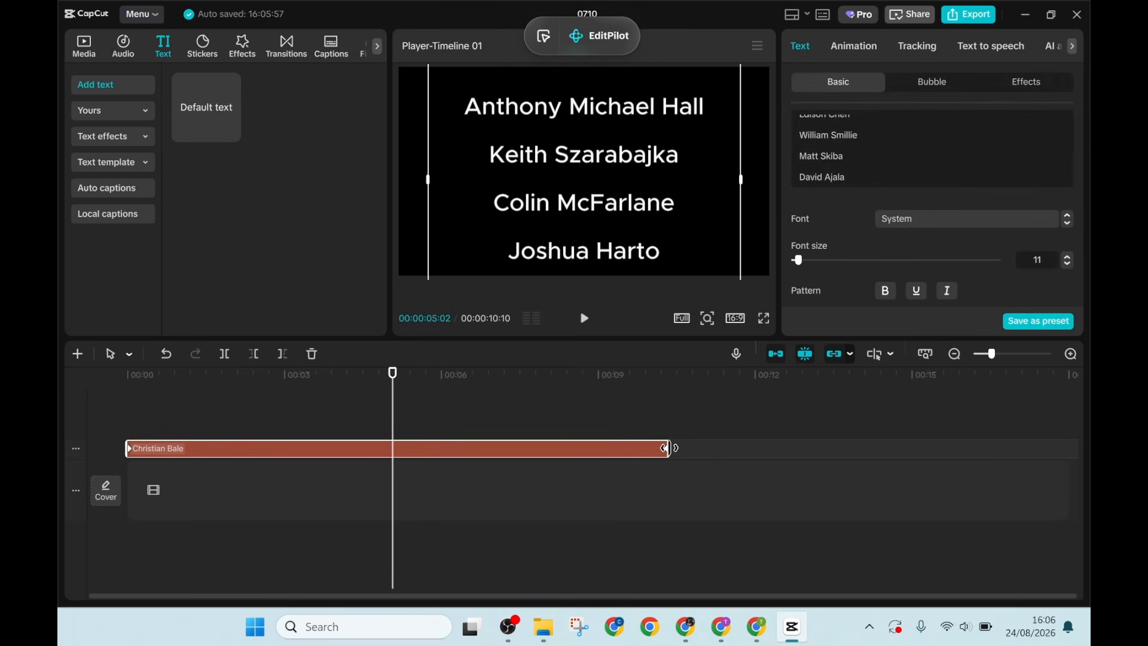
drag(670, 450, 915, 450)
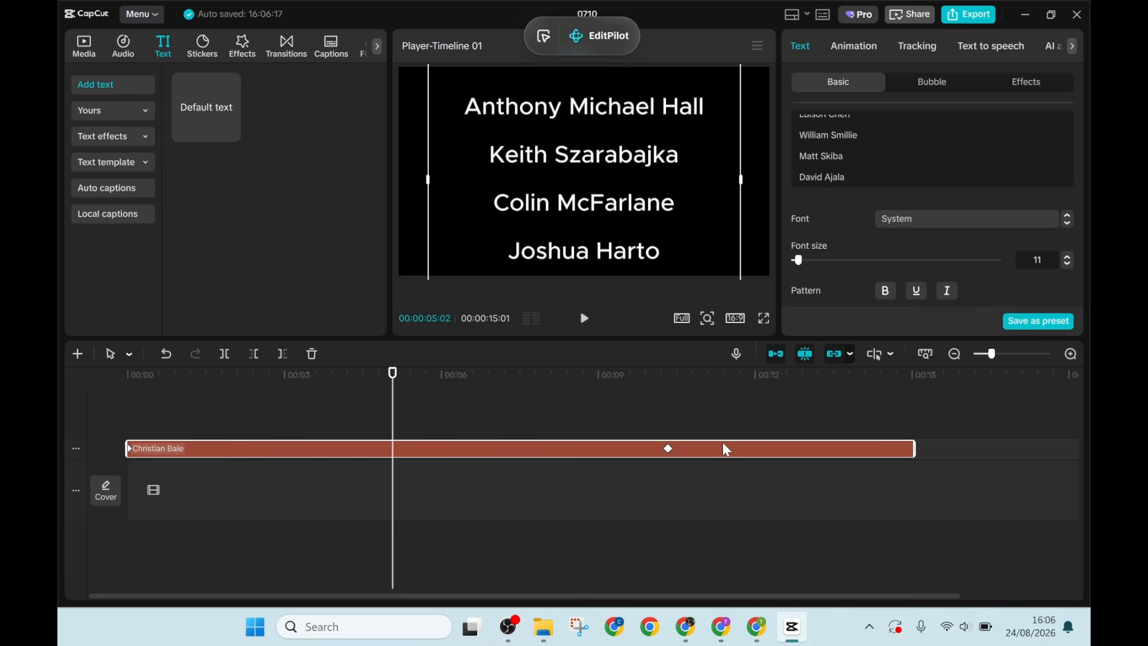
click(669, 449)
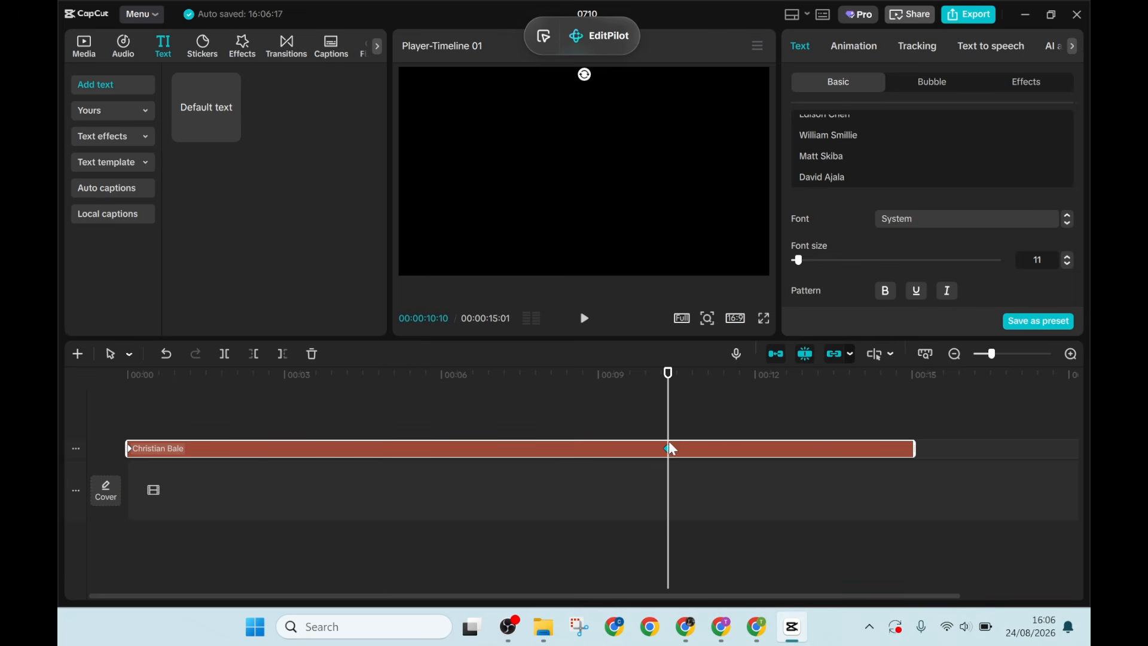
drag(671, 452, 936, 454)
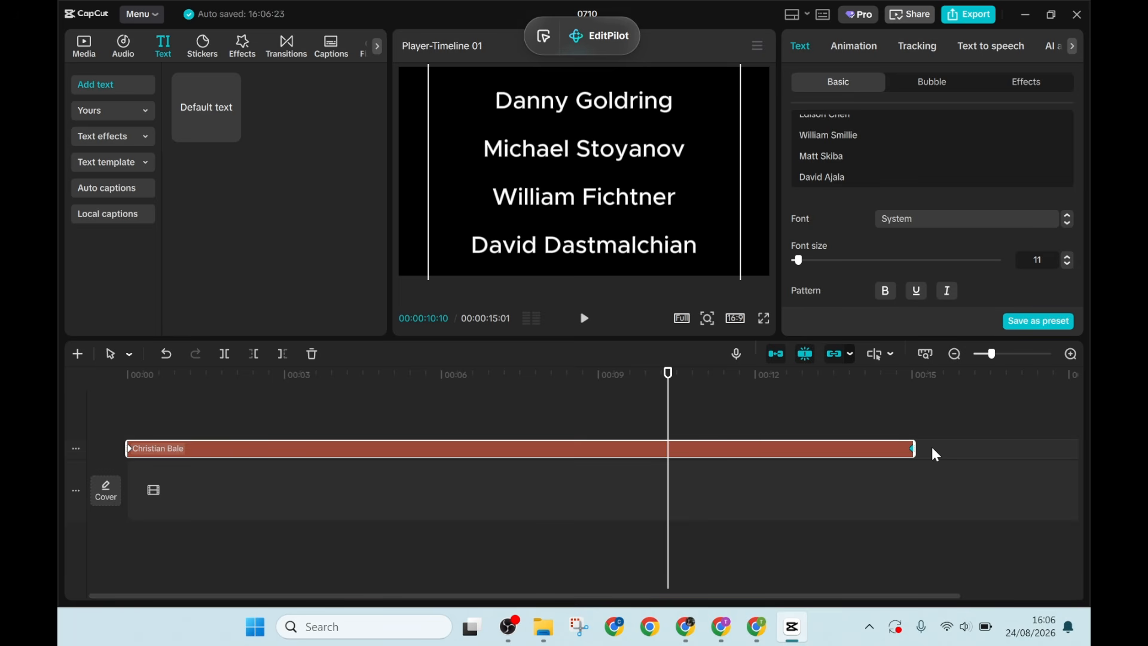
- Preview the 15-second credits roll from the start of the timeline
click(137, 409)
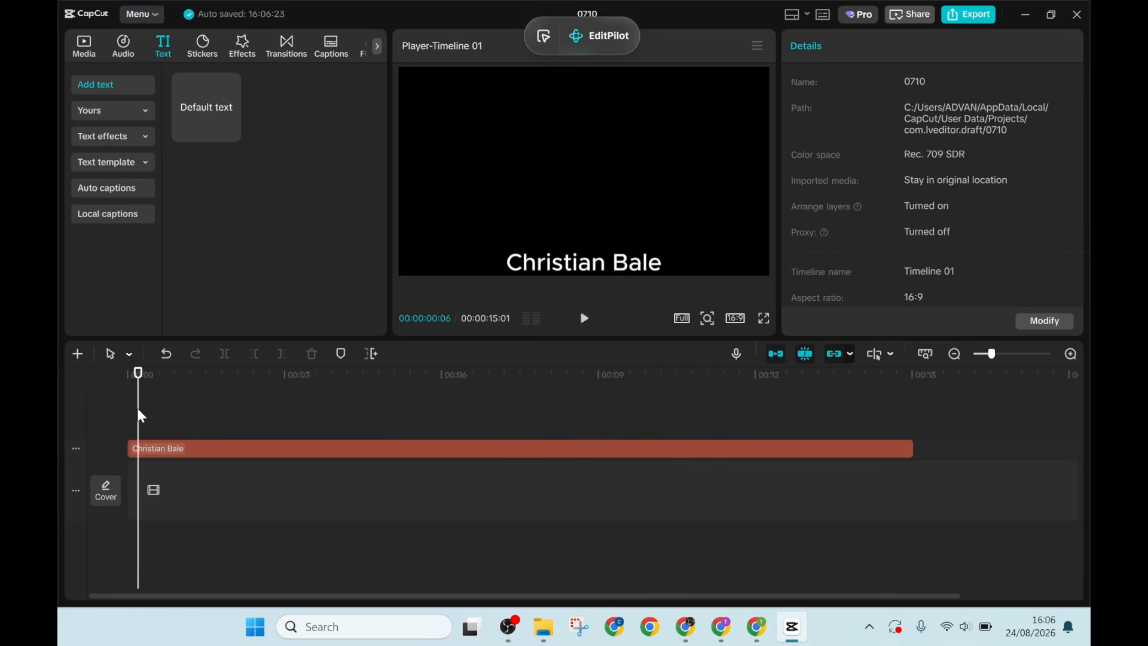
click(117, 409)
key(space)
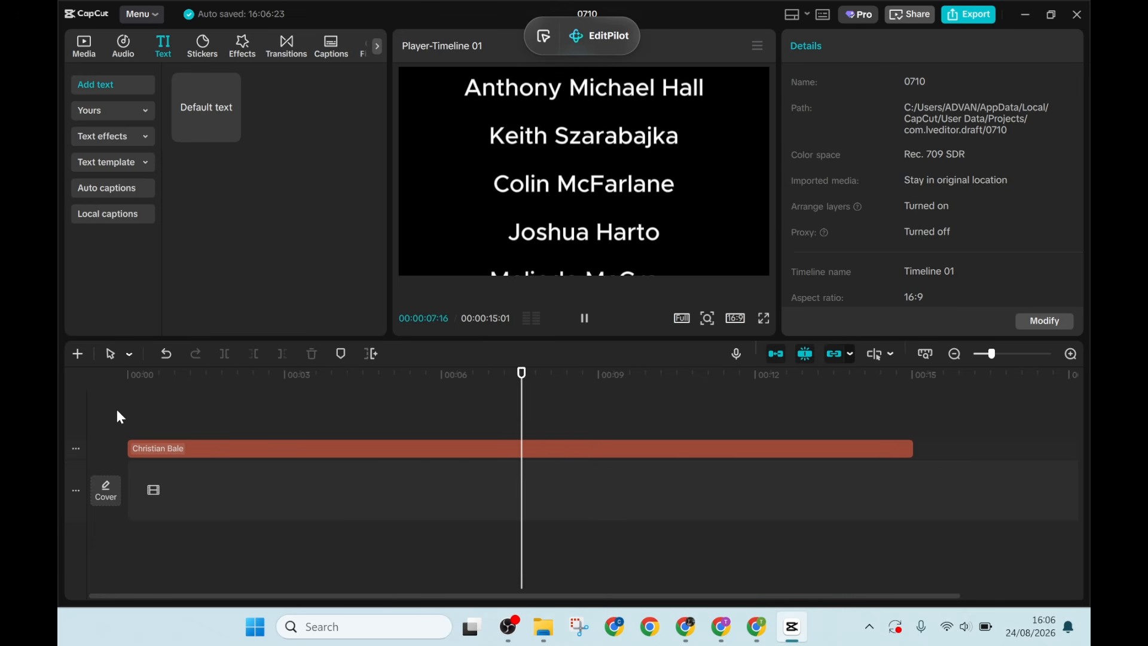
key(space)
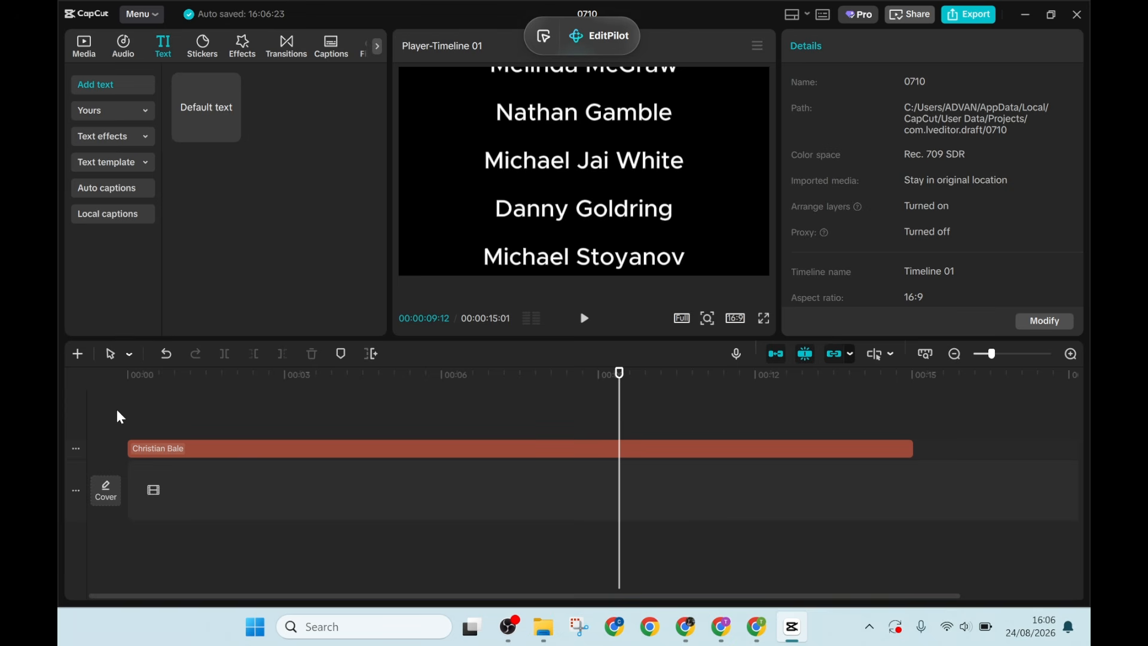
key(space)
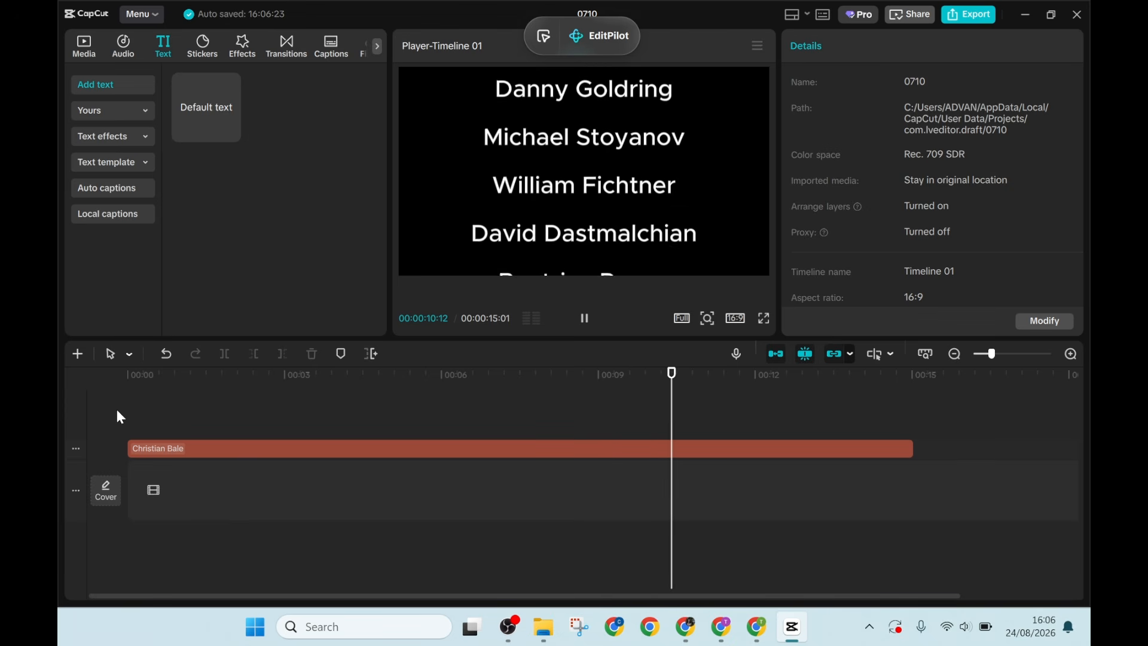